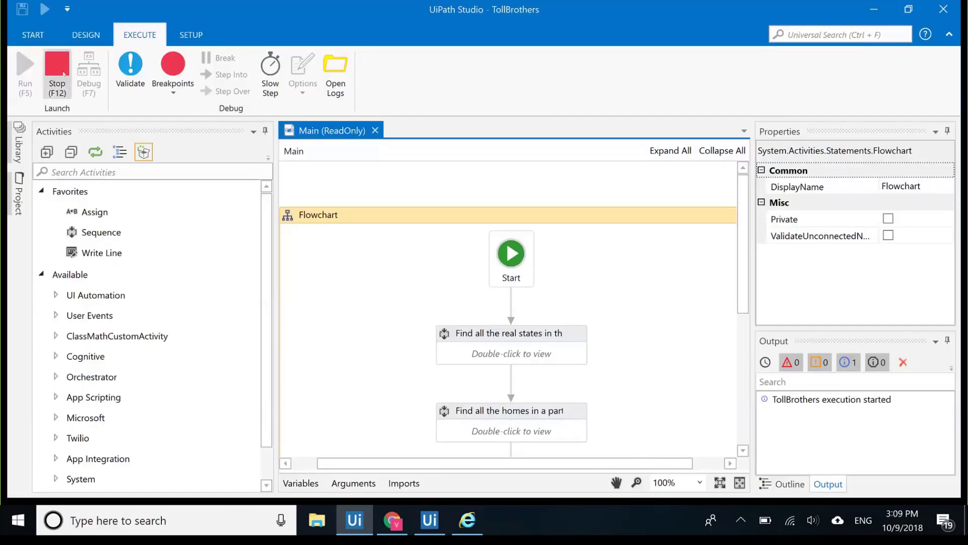
Step: Stop the TollBrothers process execution, dismiss the cancellation notice and minimize UiPath Studio
click(64, 74)
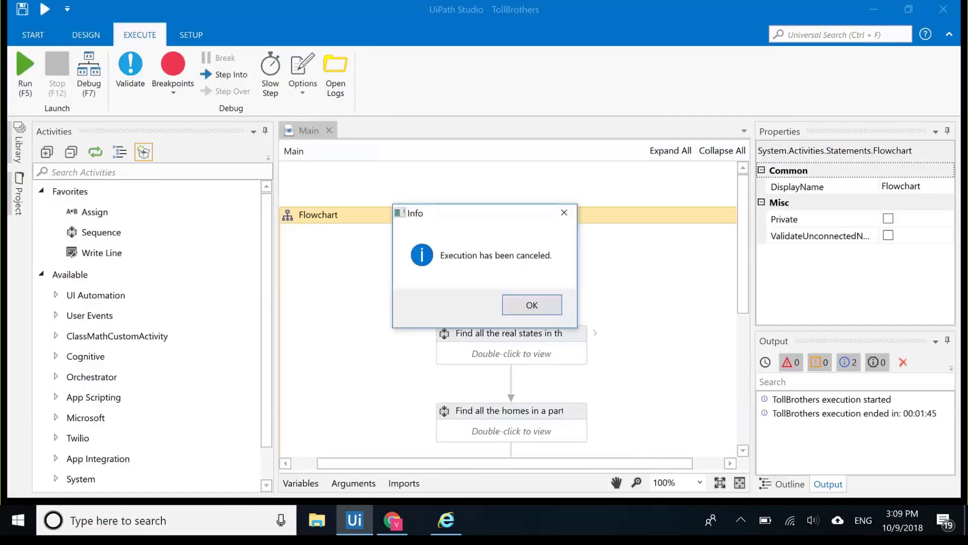
click(551, 310)
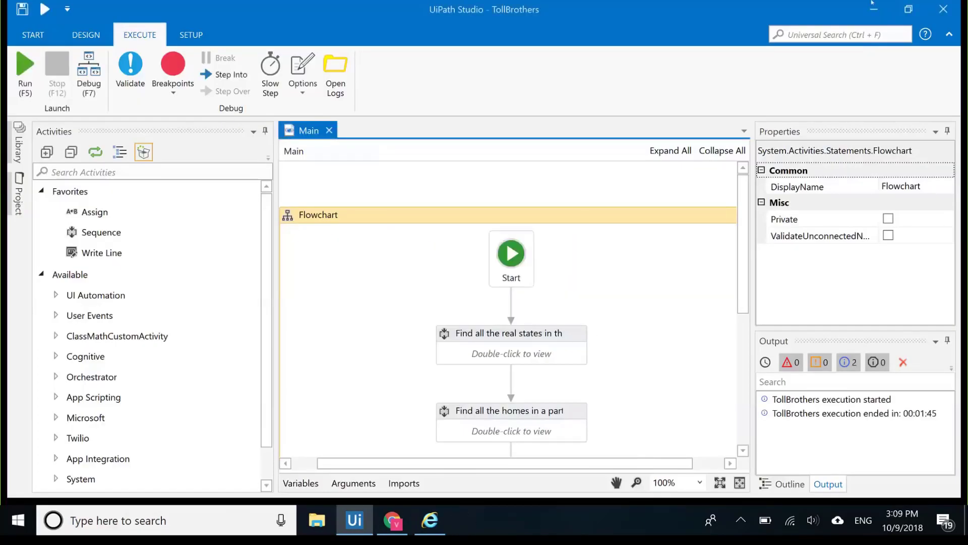
click(875, 7)
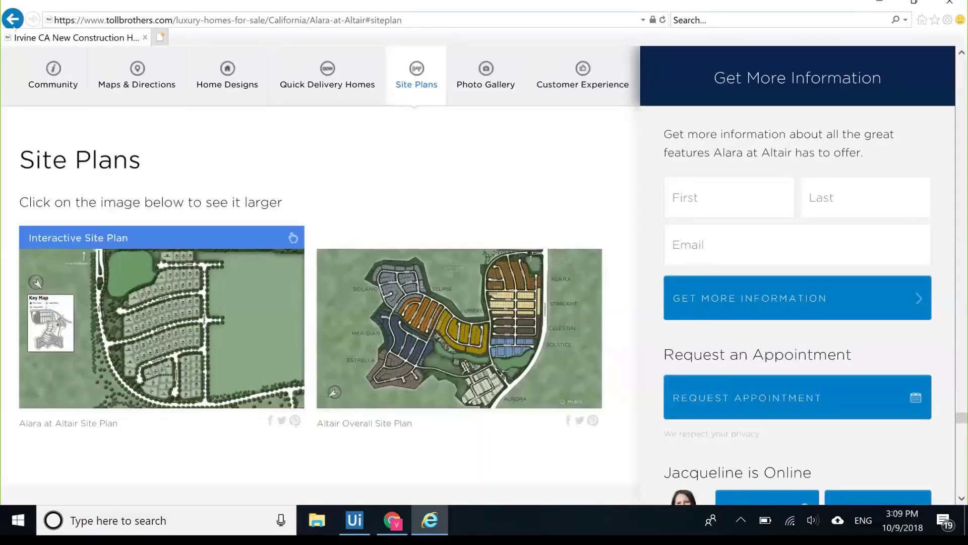
Step: Return to the earlier California Homes for Sale page in the browsing history and open the Ashbury at Alamo Creek community
right_click(12, 19)
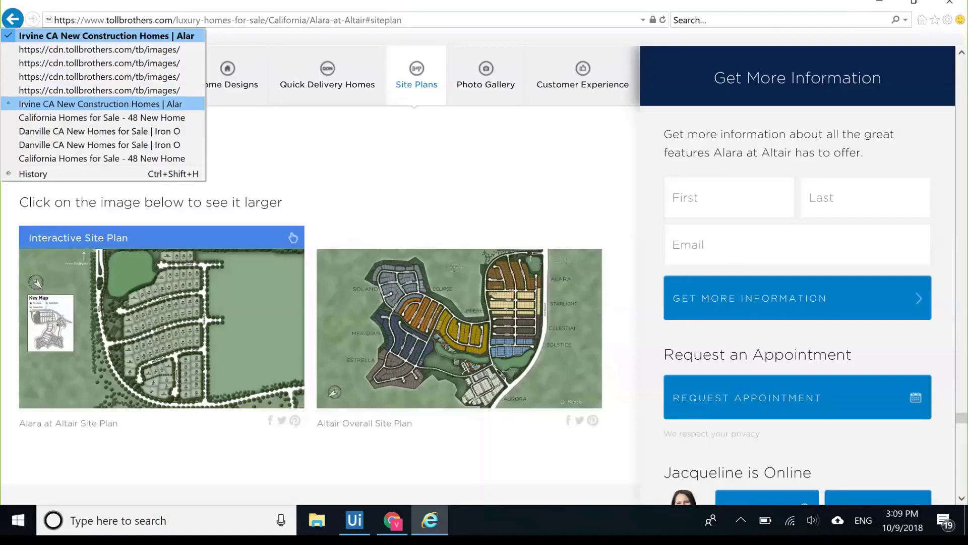
click(20, 158)
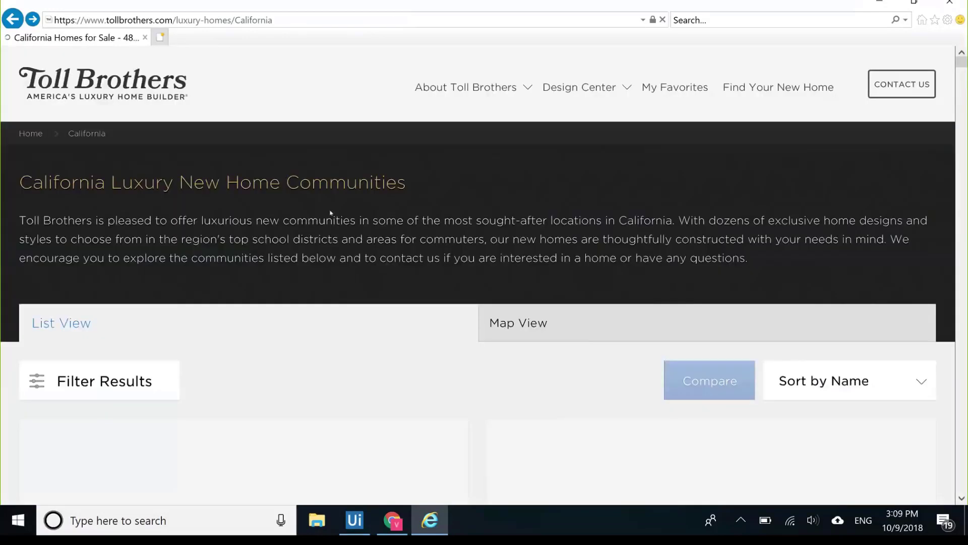
scroll(276, 228, down, 3)
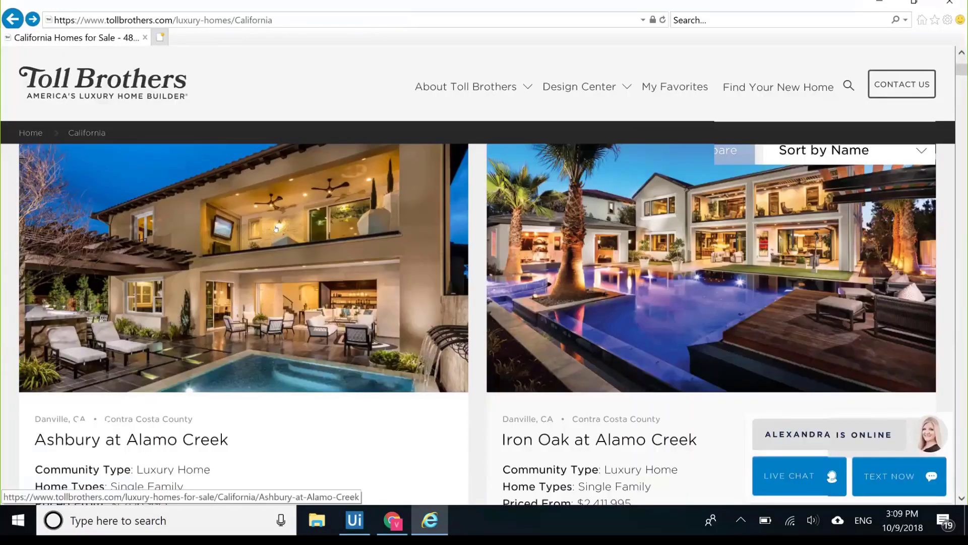
scroll(286, 206, down, 3)
click(286, 206)
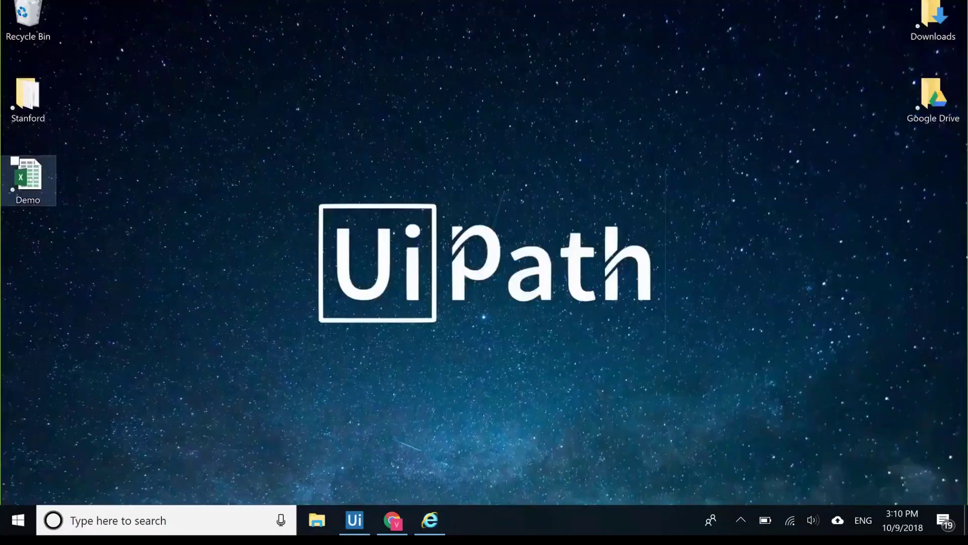
Step: Open the Demo workbook from the desktop, maximize it and widen the Community Name, Home Design and Price columns
double_click(32, 174)
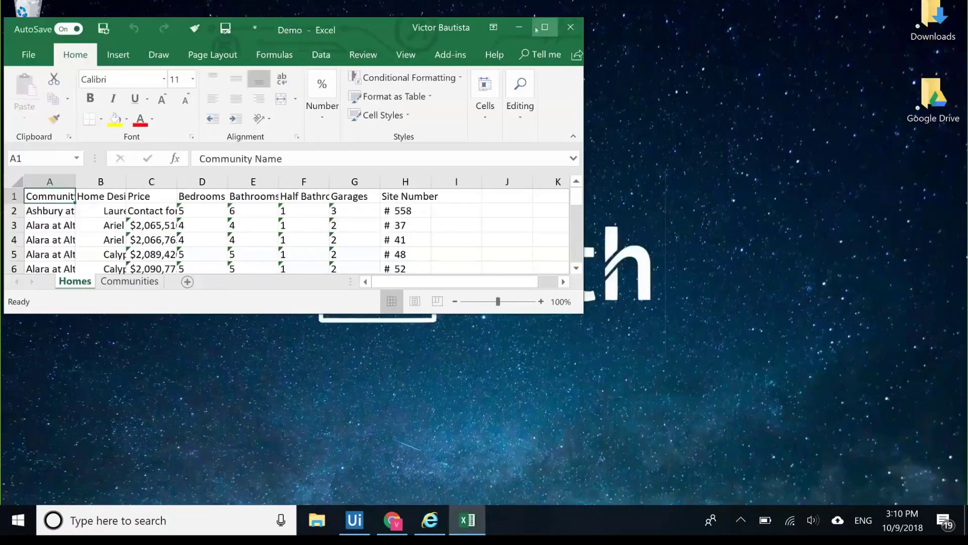
click(545, 27)
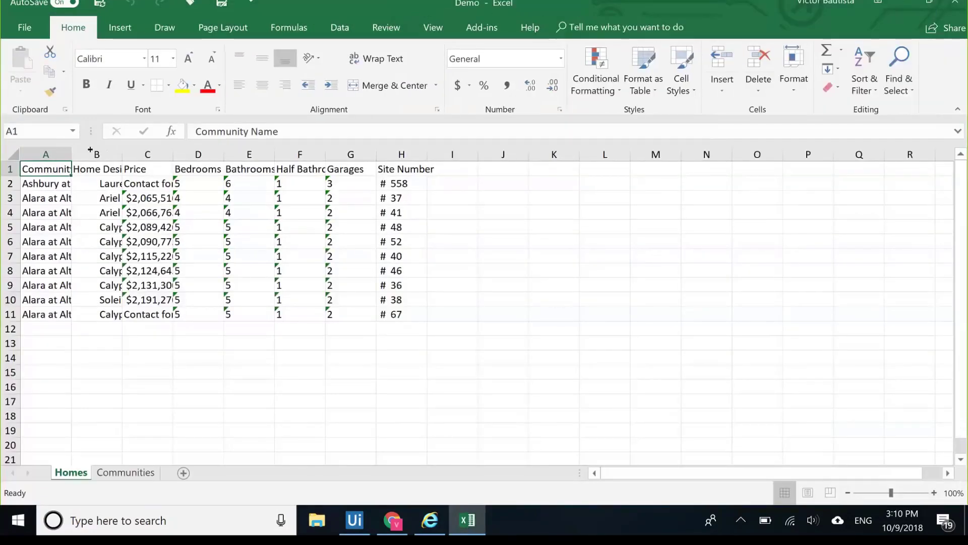
drag(90, 150, 185, 151)
drag(237, 152, 417, 154)
drag(302, 153, 360, 151)
Step: Examine the community, home design, price, bedroom and bathroom entries in row 2 of the Homes sheet
click(306, 179)
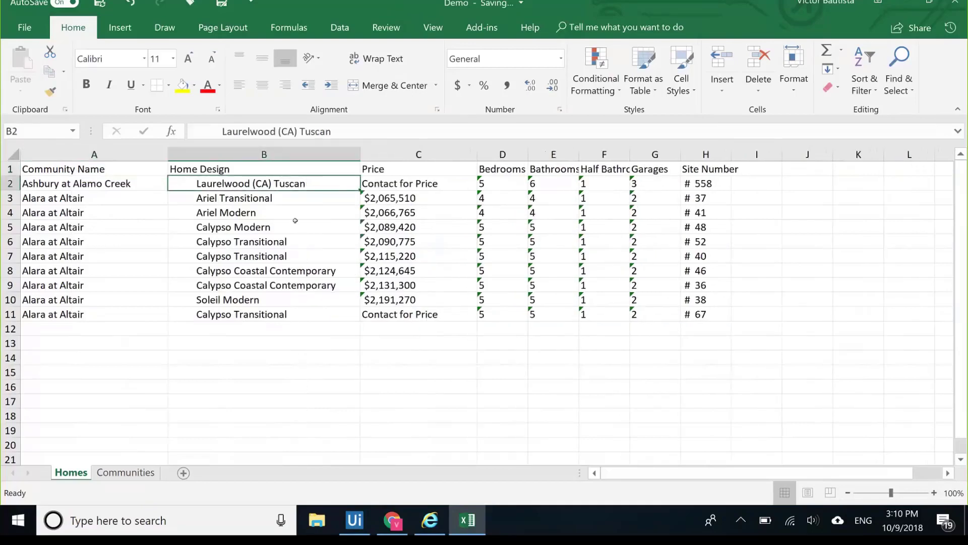
click(90, 181)
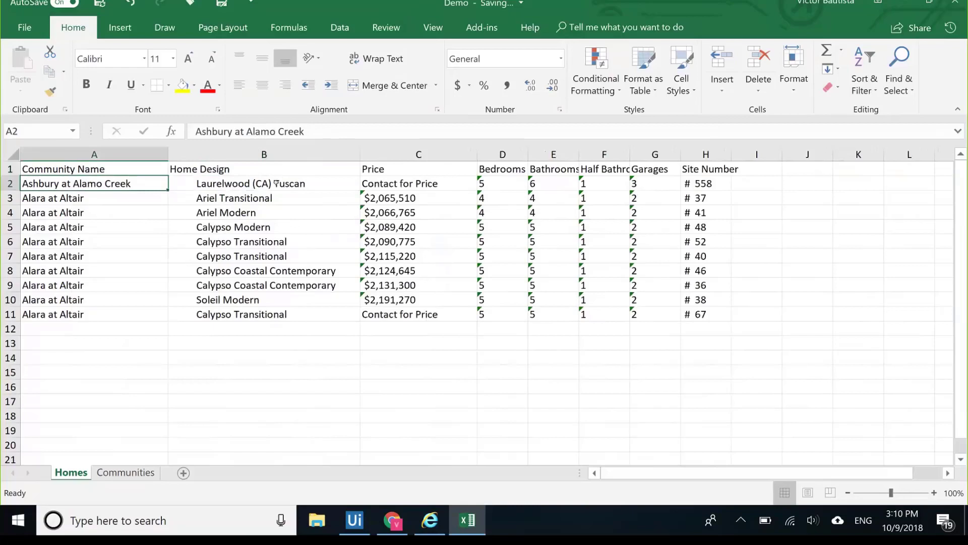
click(267, 182)
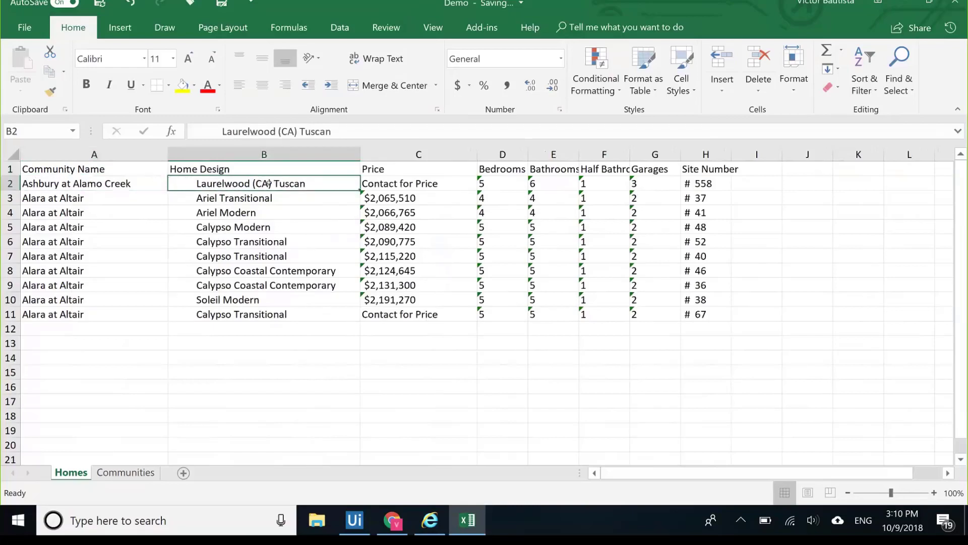
click(408, 182)
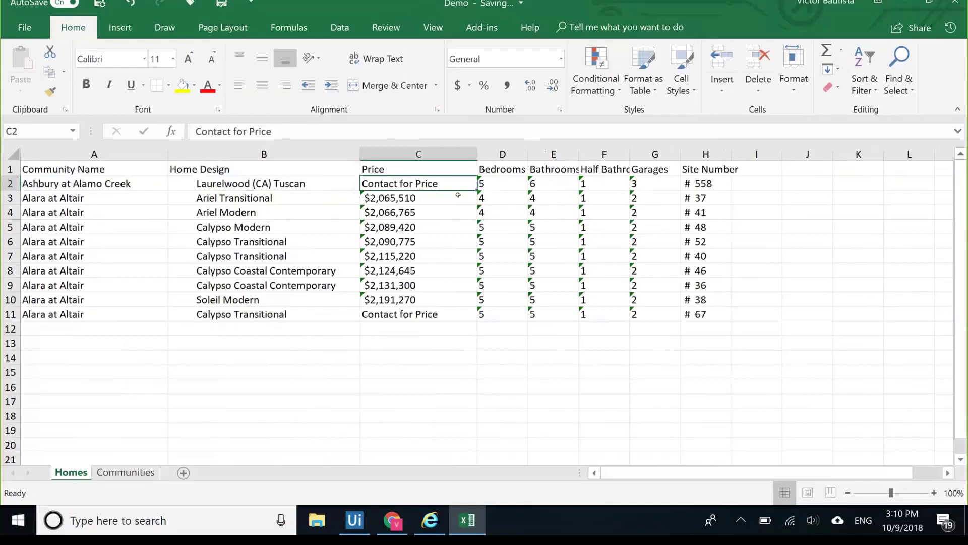
click(505, 185)
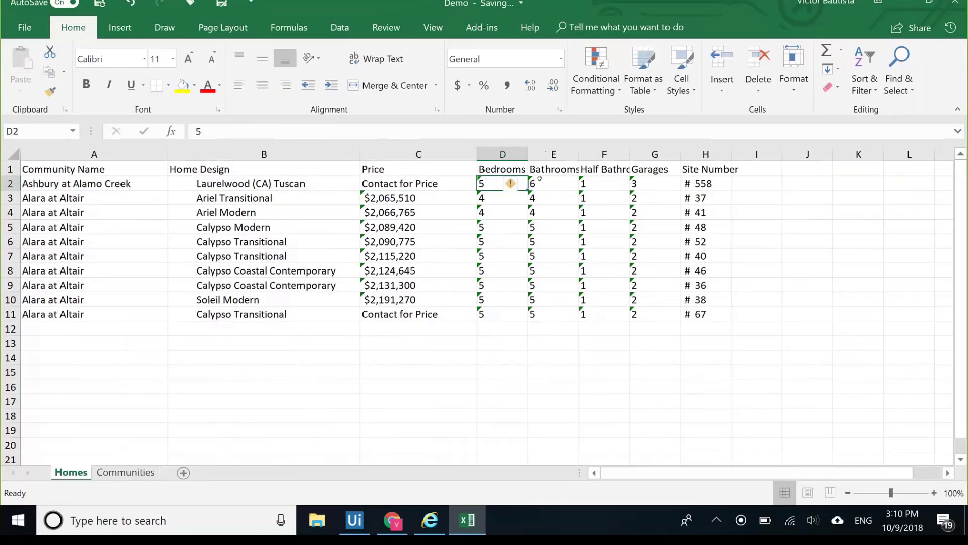
click(541, 182)
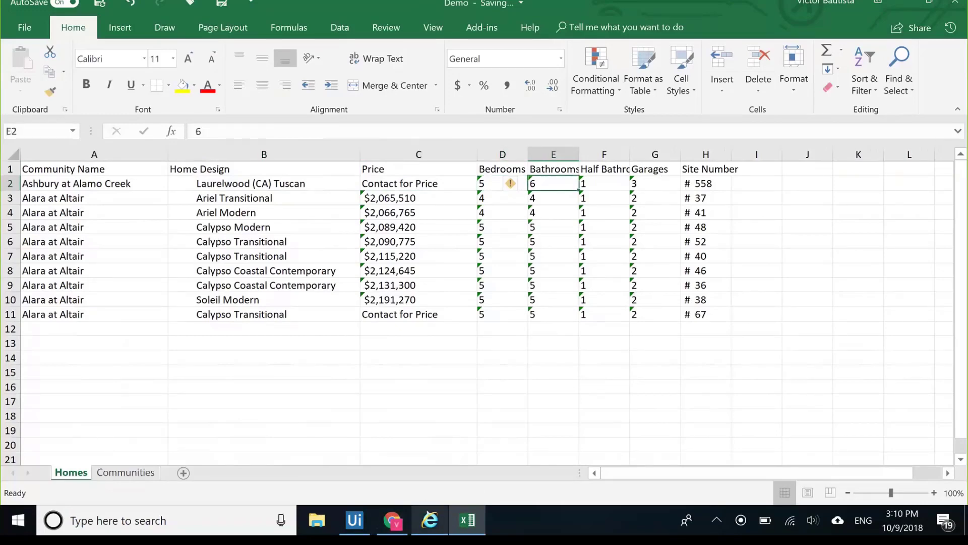
Step: Switch to Internet Explorer, examine Ashbury at Alamo Creek's Quick Delivery Home details and open its interactive site plan
click(430, 520)
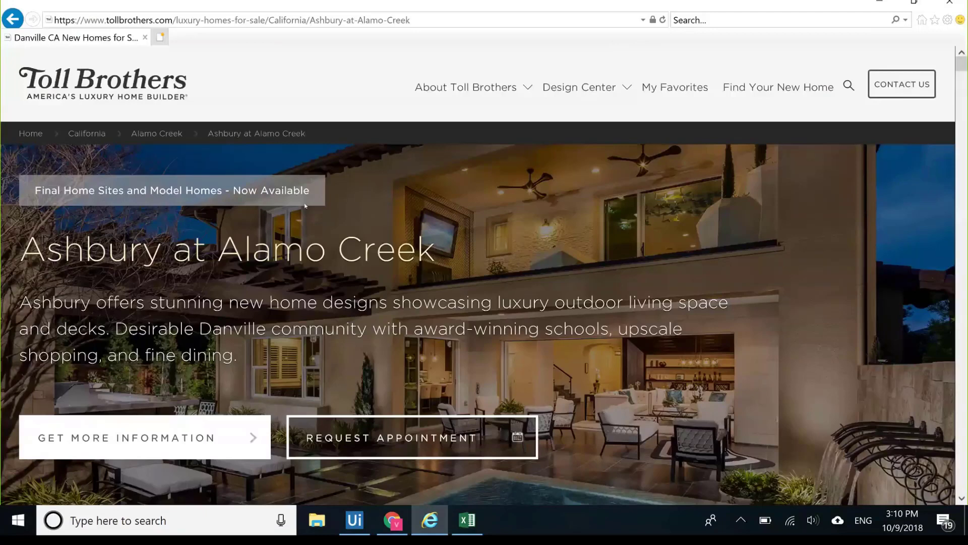
scroll(305, 205, down, 5)
scroll(324, 168, down, 5)
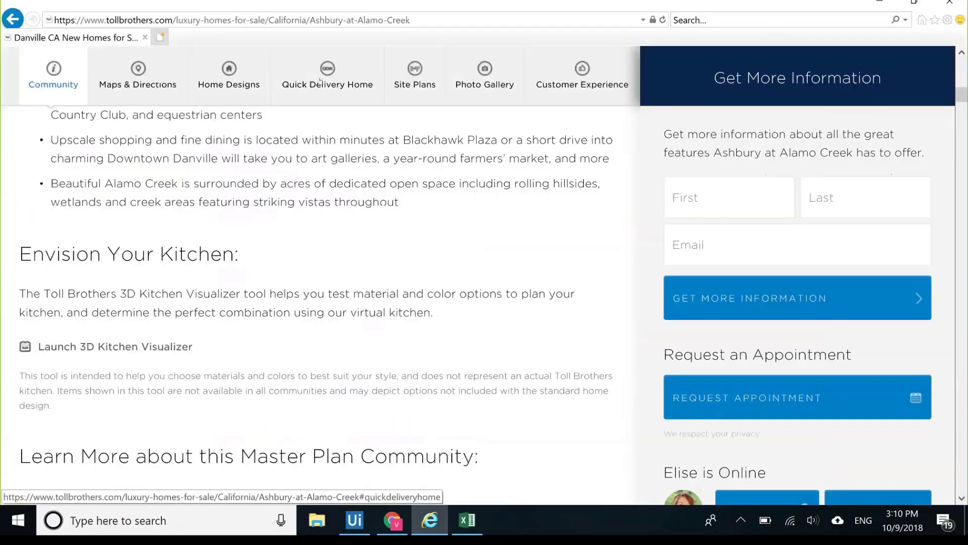
click(320, 81)
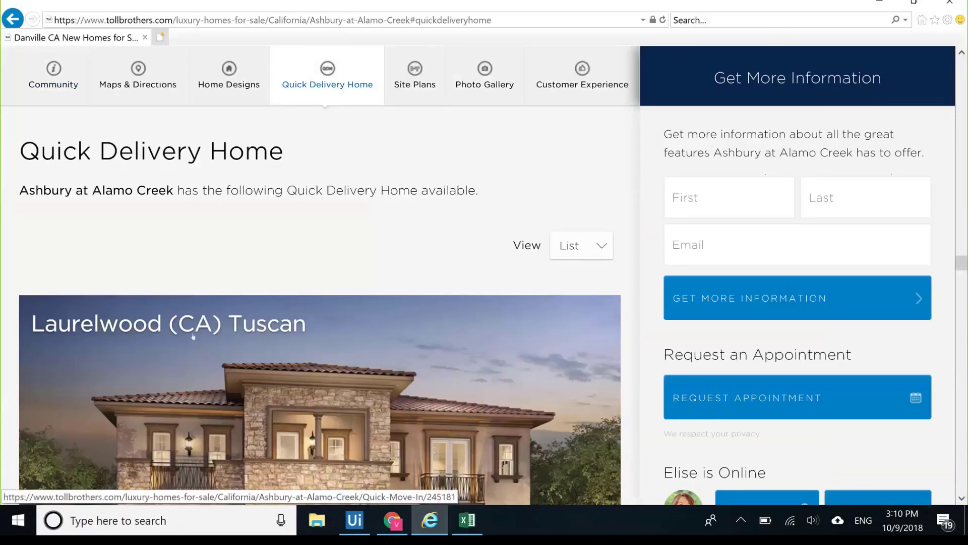
scroll(185, 335, down, 5)
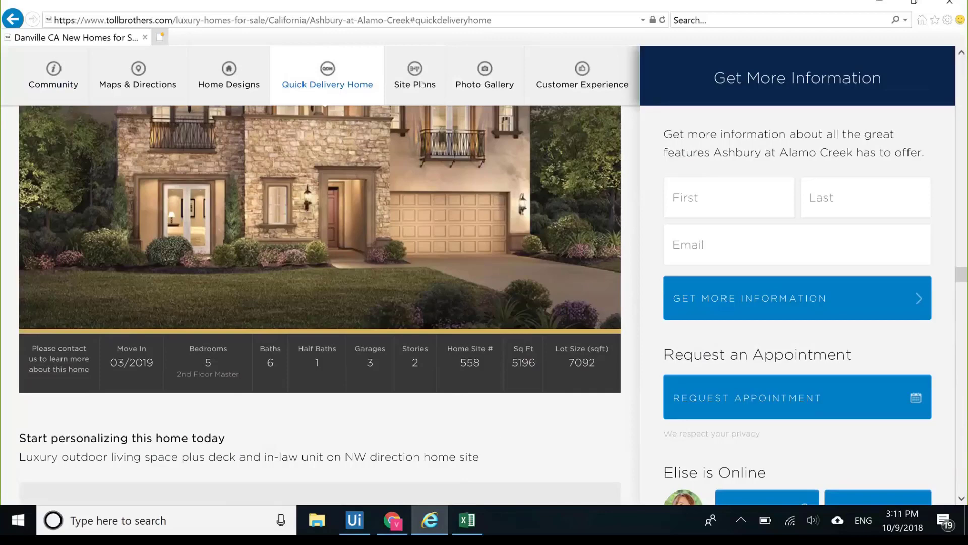
click(422, 85)
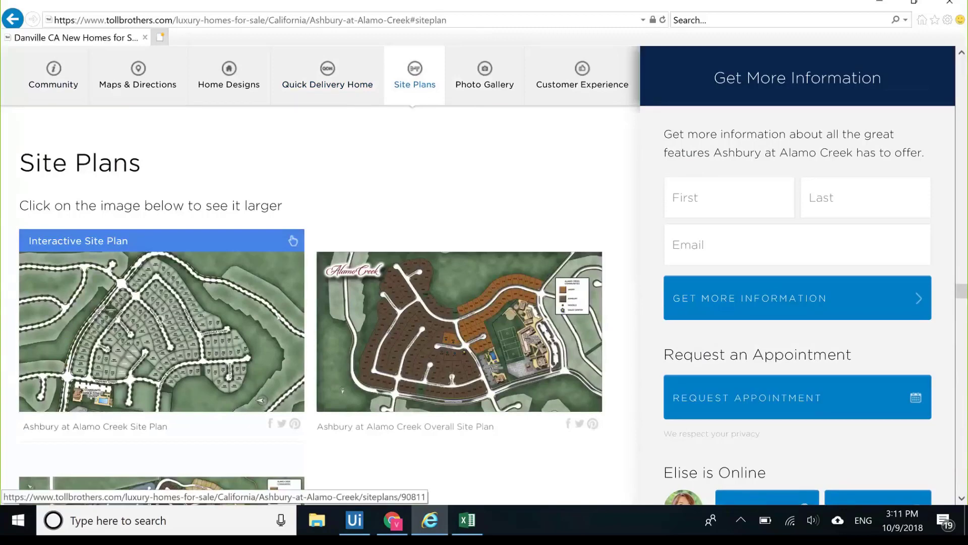
click(277, 317)
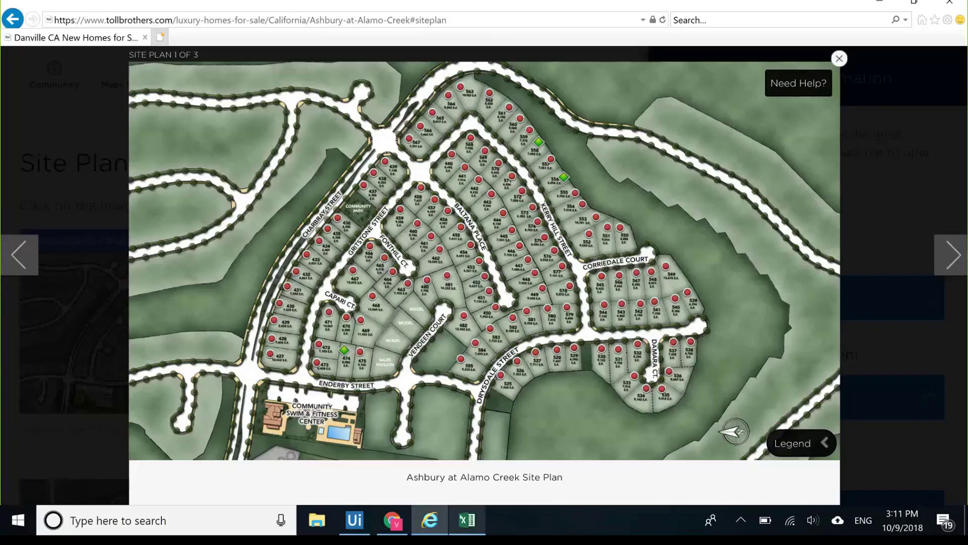
Step: Switch back to the Demo workbook in Excel, show the Communities sheet and widen its State, City and Community columns
click(467, 519)
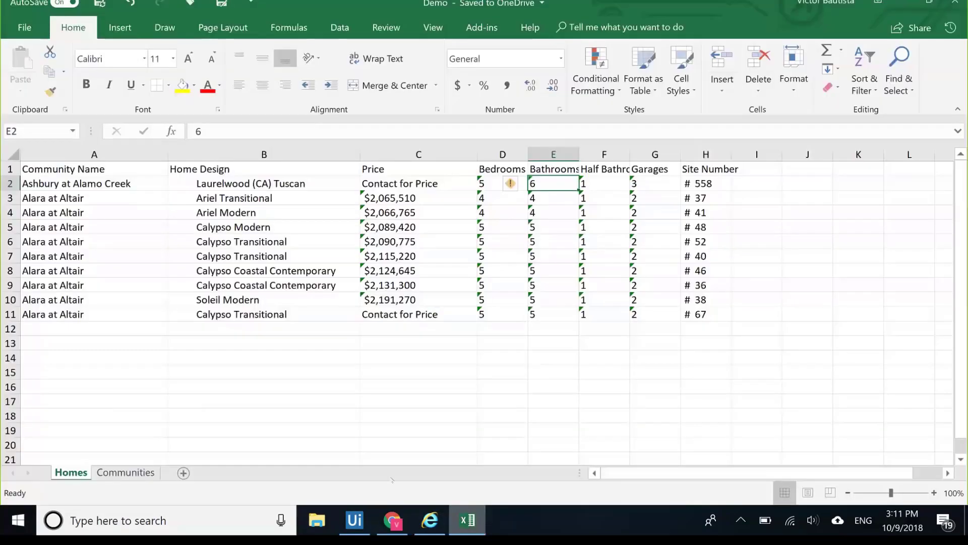
click(218, 200)
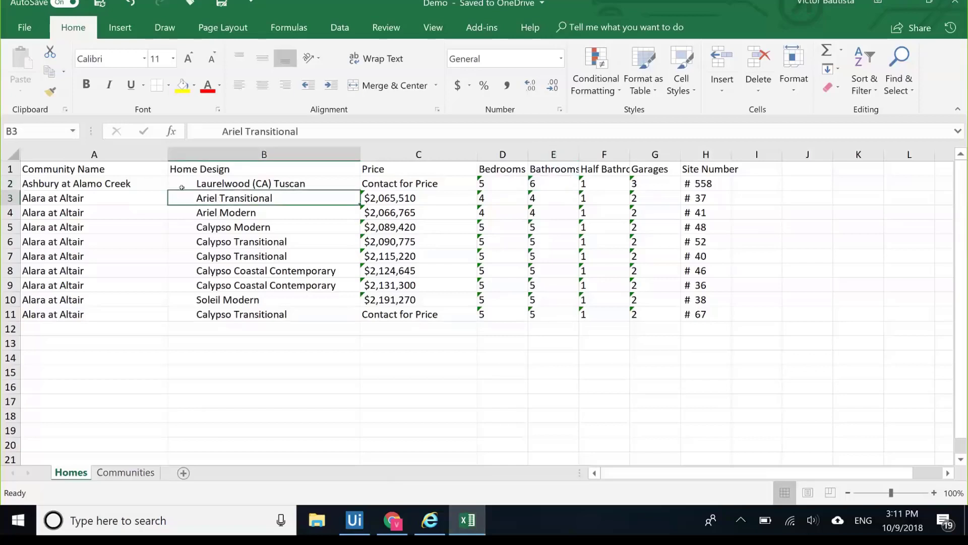
click(134, 472)
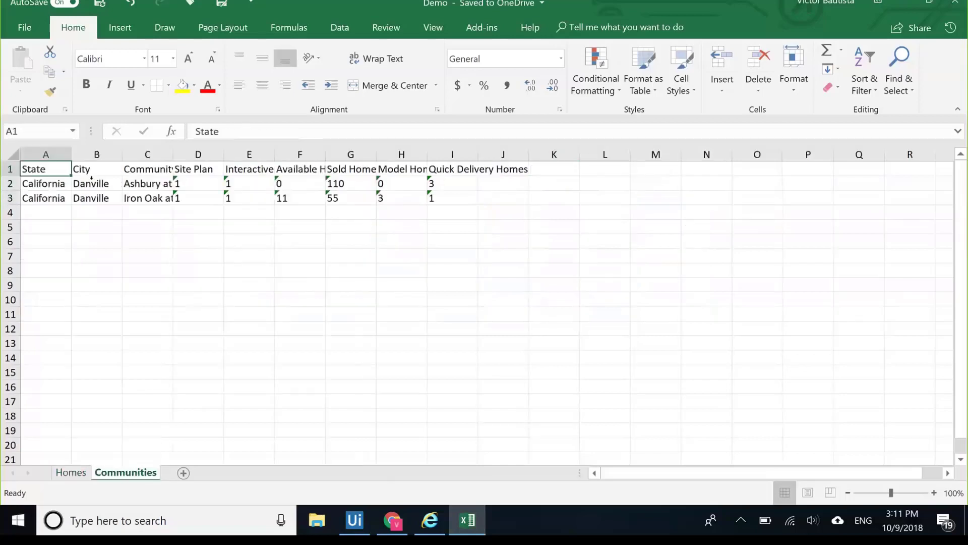
drag(71, 147, 301, 151)
Step: Check the Site Plan and Interactive values for Ashbury at Alamo Creek
click(324, 170)
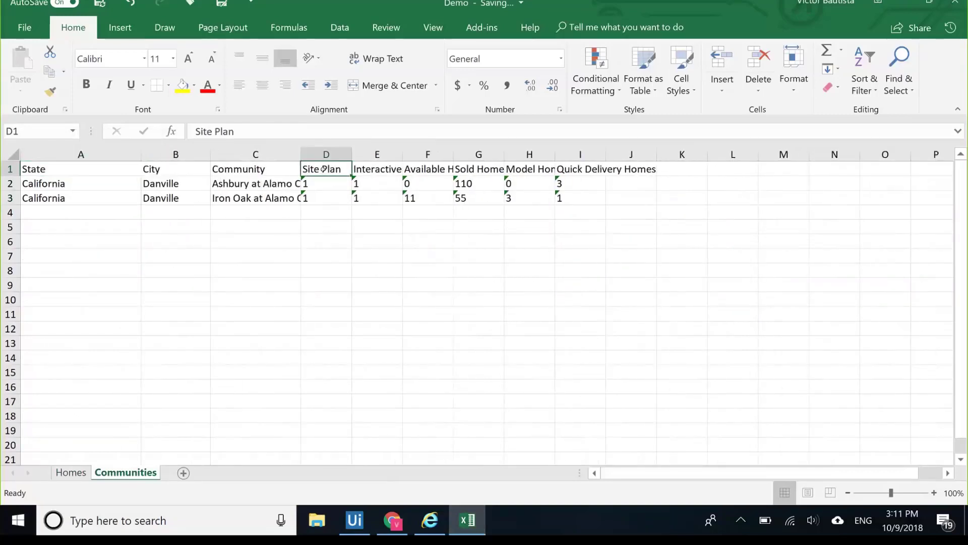
click(327, 181)
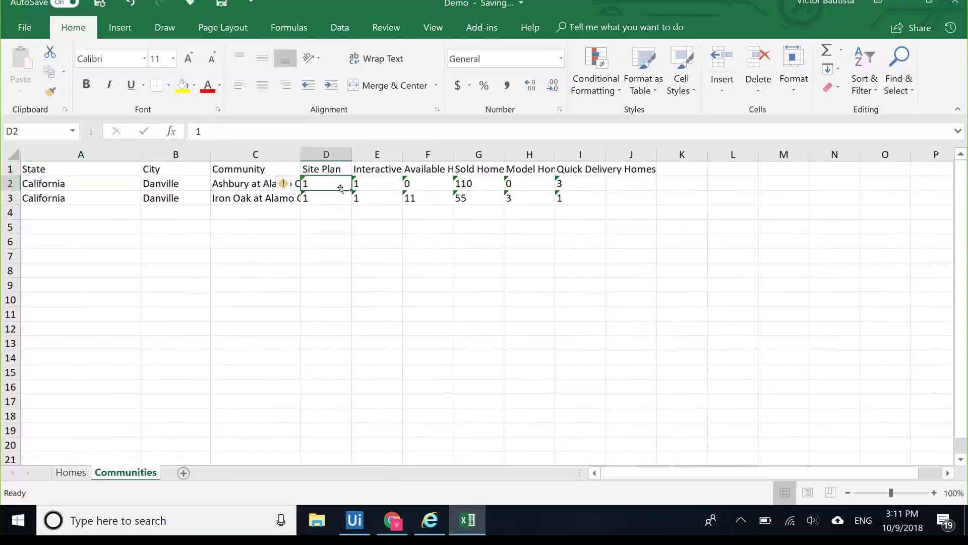
click(361, 180)
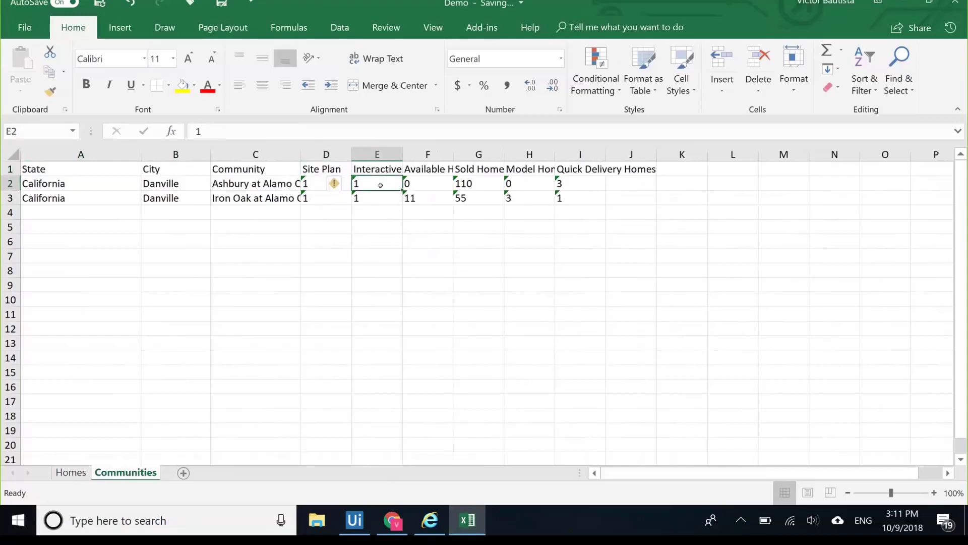
Step: Widen the Available Homes and Quick Delivery Homes columns on the Communities sheet
drag(453, 153, 506, 154)
click(479, 185)
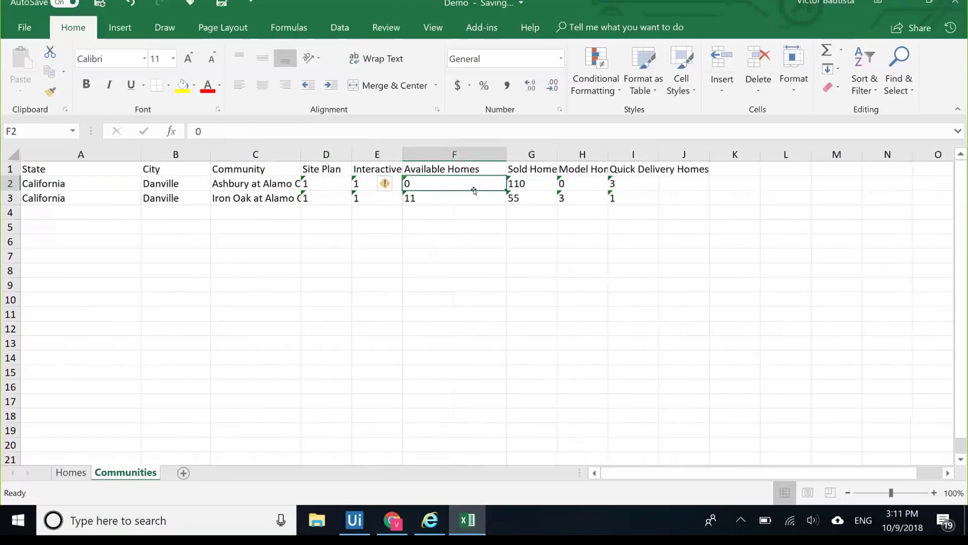
click(630, 183)
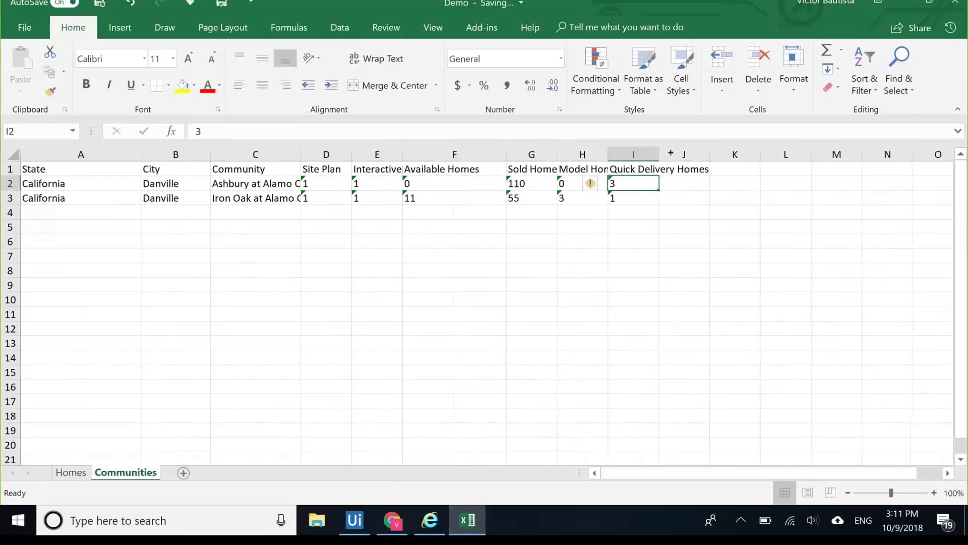
drag(659, 154, 691, 153)
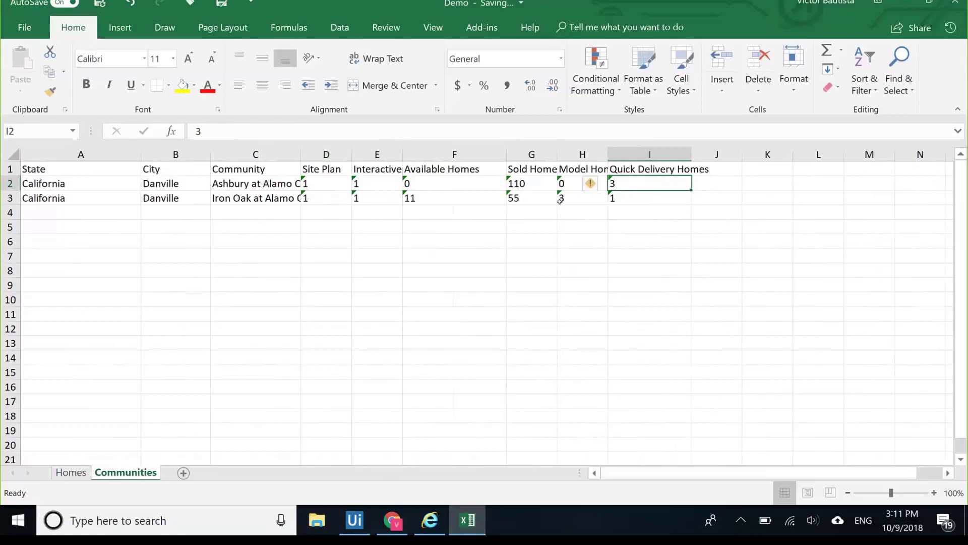
Step: Check Ashbury at Alamo Creek's Sold Homes and Quick Delivery Homes values, and minimize Excel and the browser to show the desktop
click(535, 183)
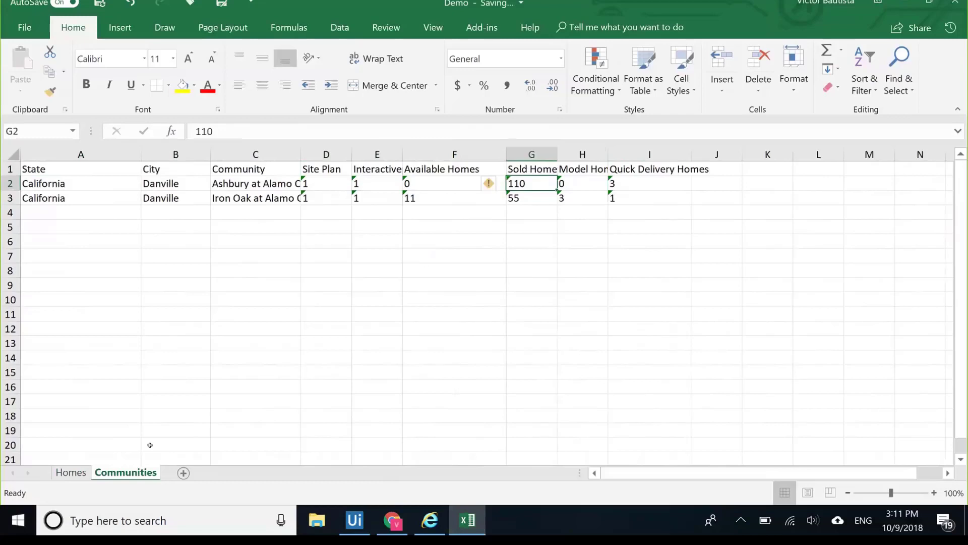
click(643, 184)
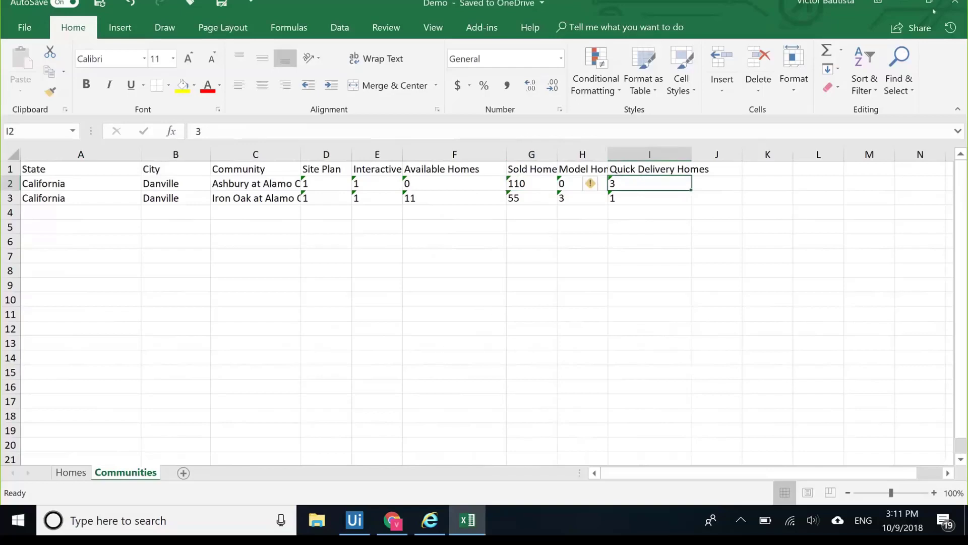
click(906, 2)
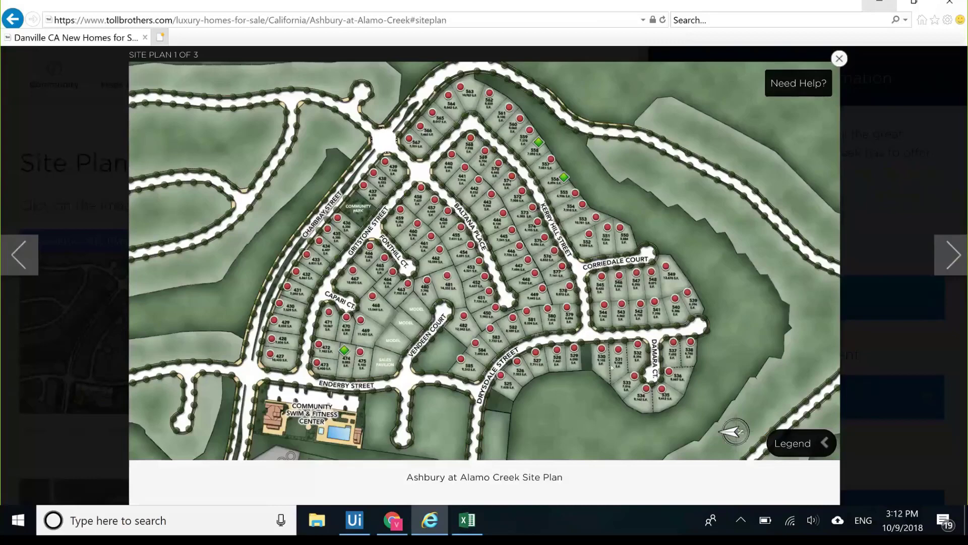
click(881, 2)
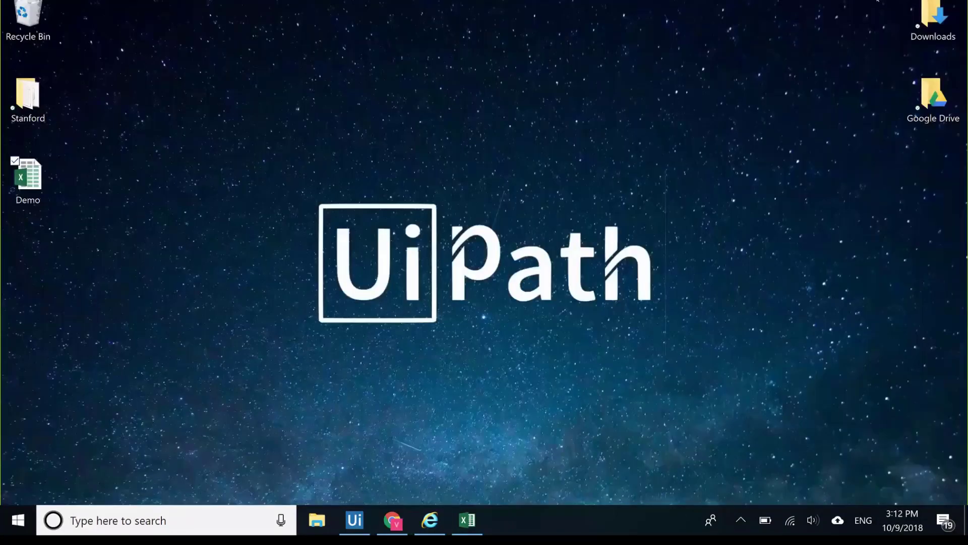